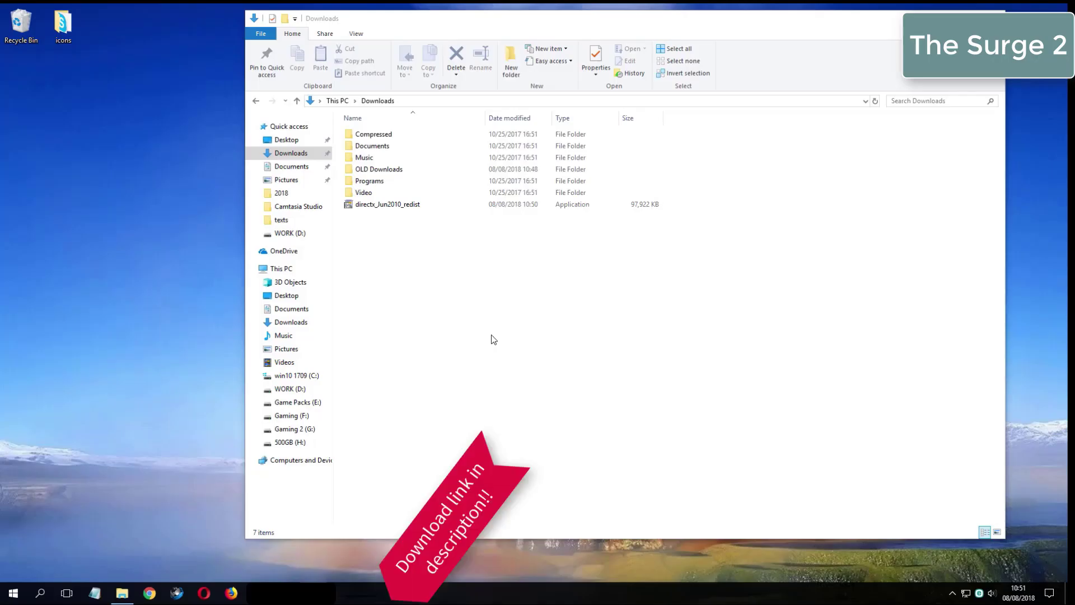
# Create a folder named "directx offline" in Downloads
pyautogui.click(397, 204)
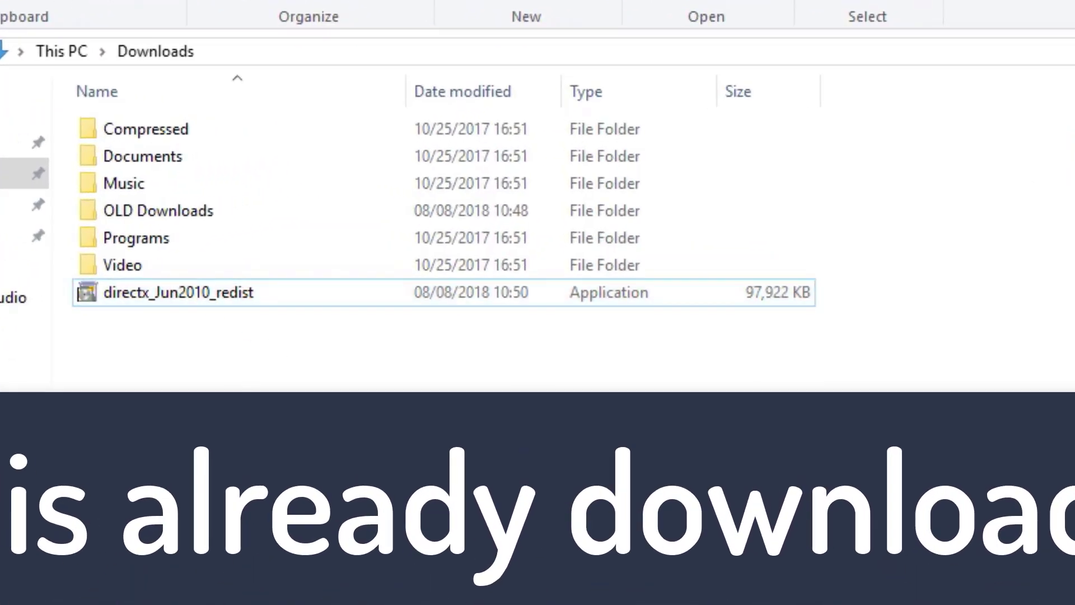
pyautogui.hotkey('ctrl', 'shift', 'n')
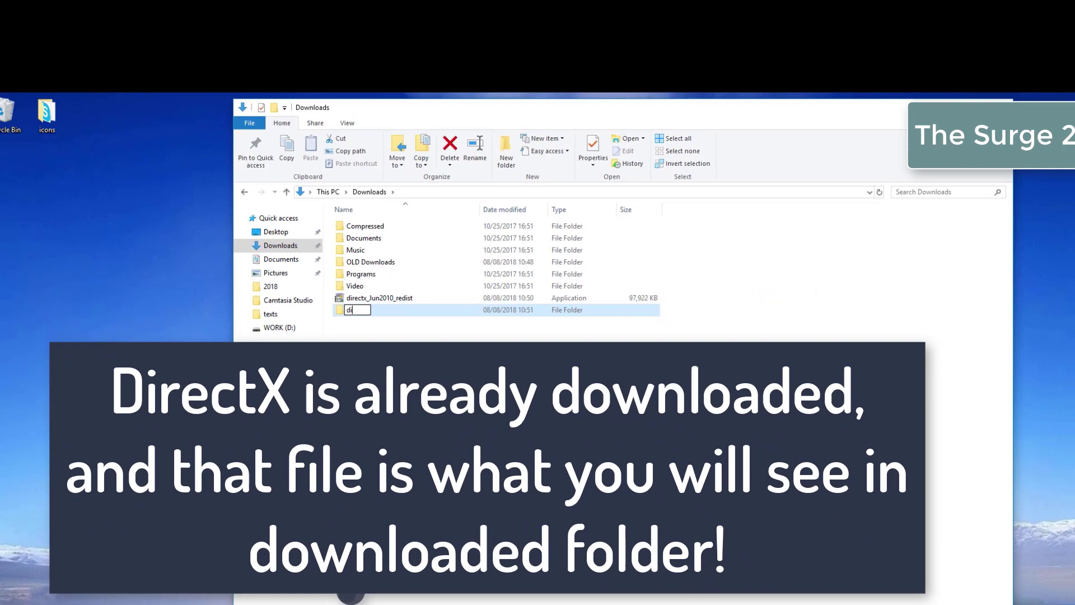
pyautogui.write('dire')
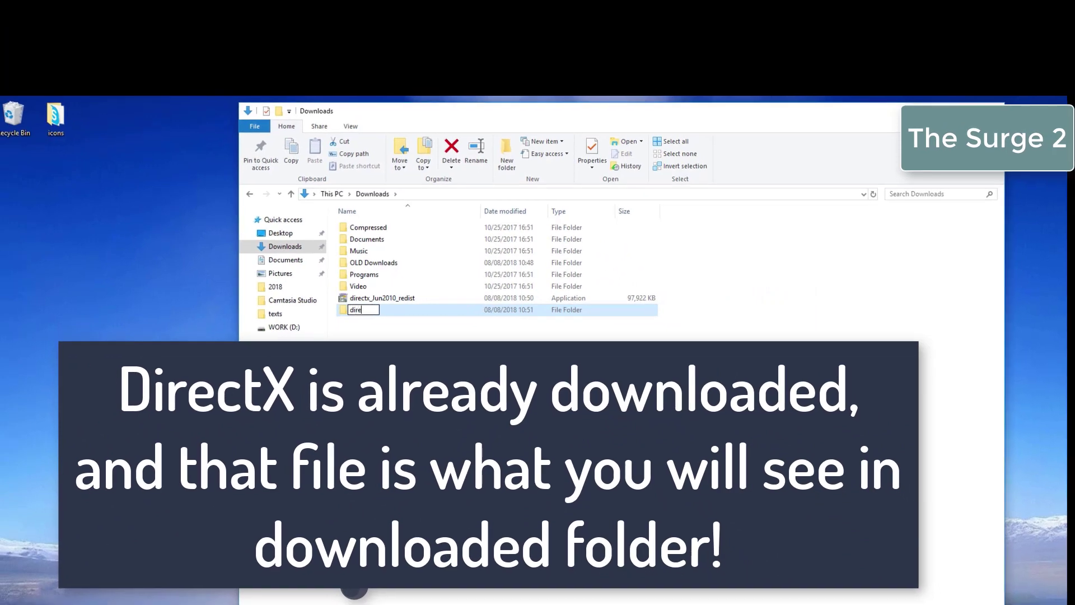
pyautogui.write('ct')
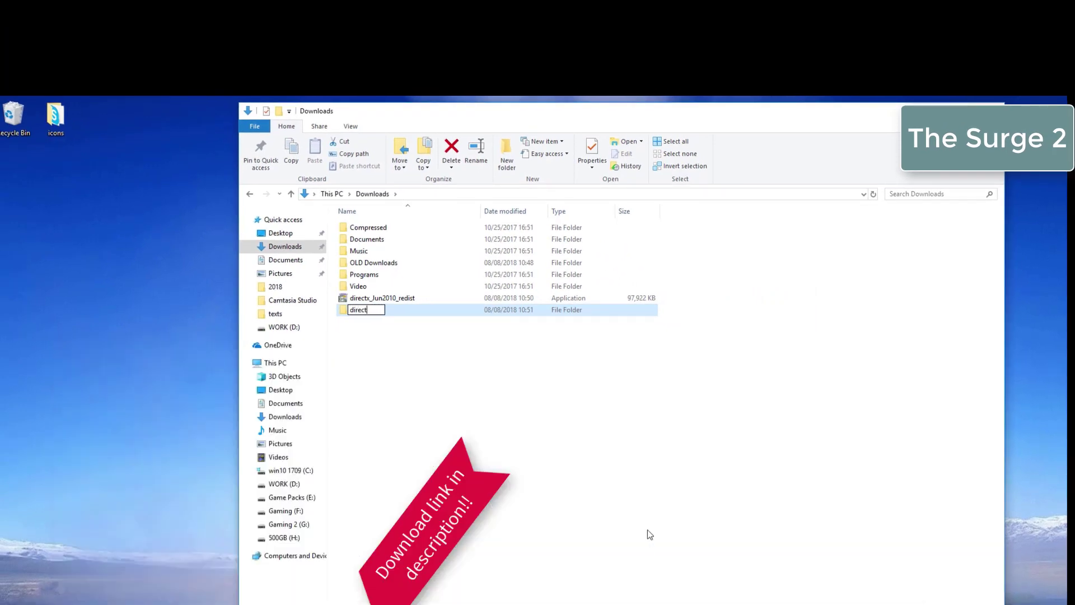
pyautogui.write('x o')
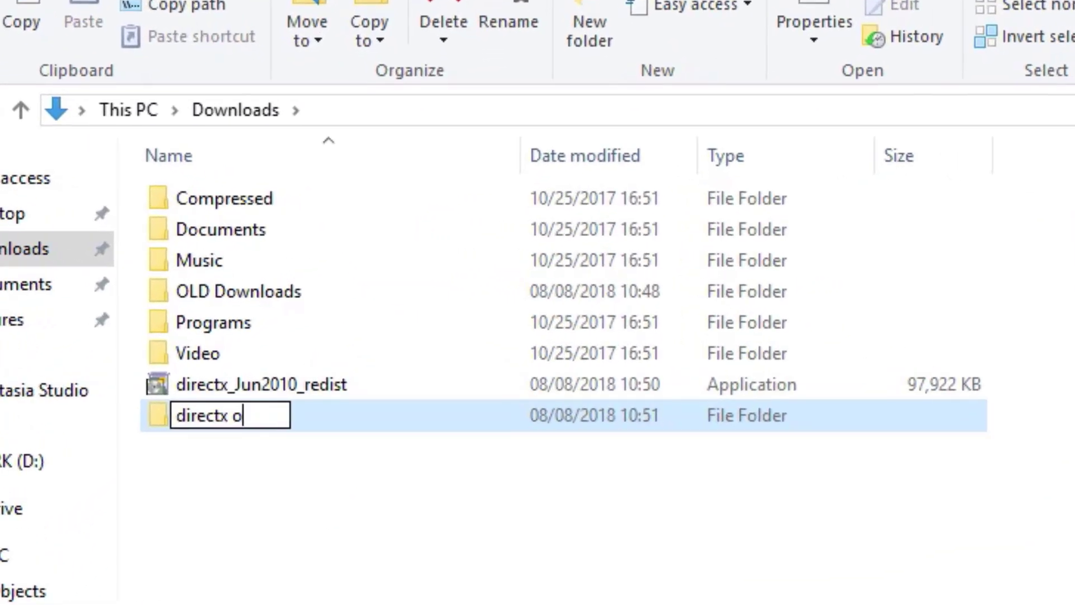
pyautogui.write('ffline')
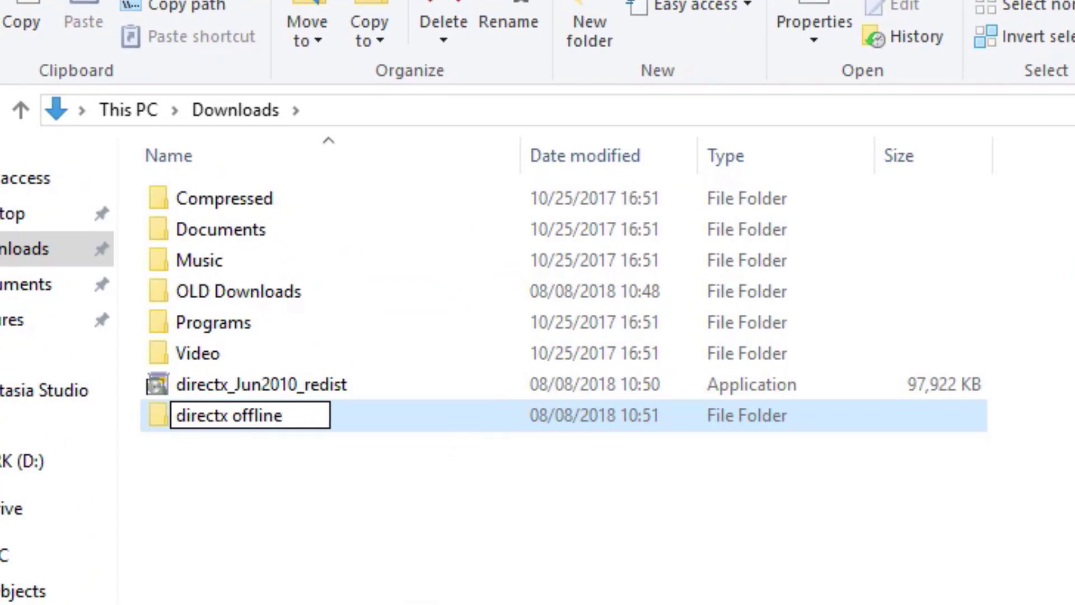
pyautogui.press('Return')
# Run the directx_Jun2010_redist package from Downloads and accept its license agreement
pyautogui.click(288, 384)
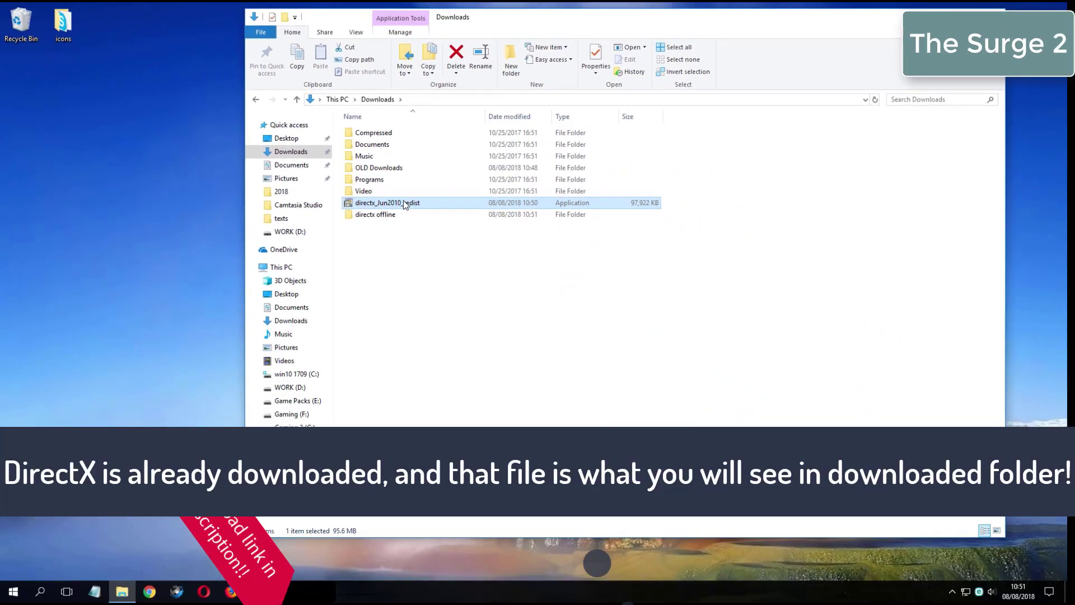
pyautogui.doubleClick(405, 205)
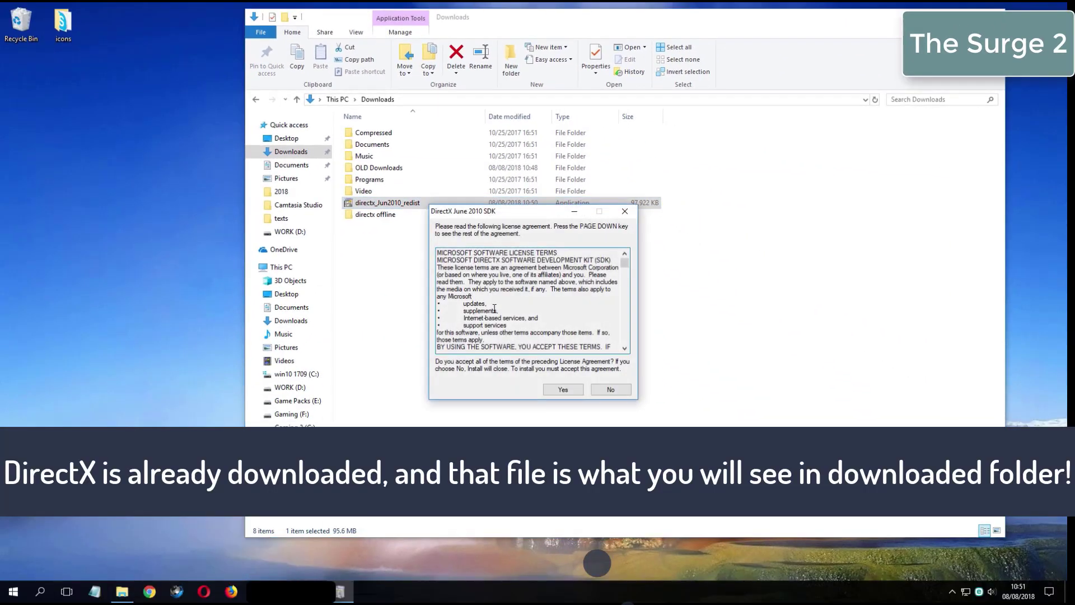
pyautogui.click(557, 390)
# Choose the "directx offline" folder in Downloads as the destination and extract the DirectX files into it
pyautogui.click(602, 308)
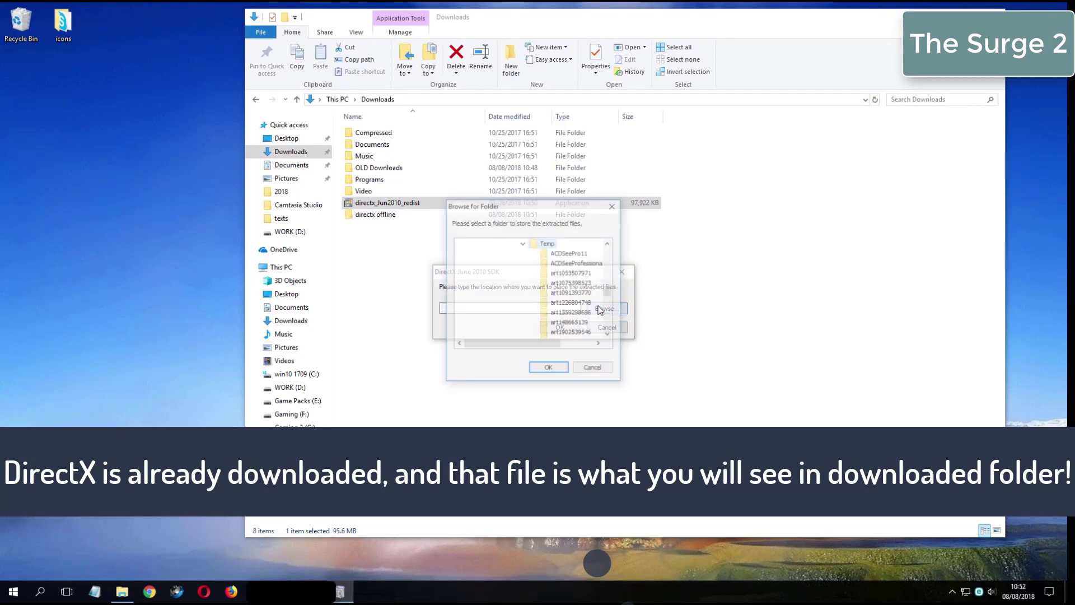
pyautogui.click(523, 244)
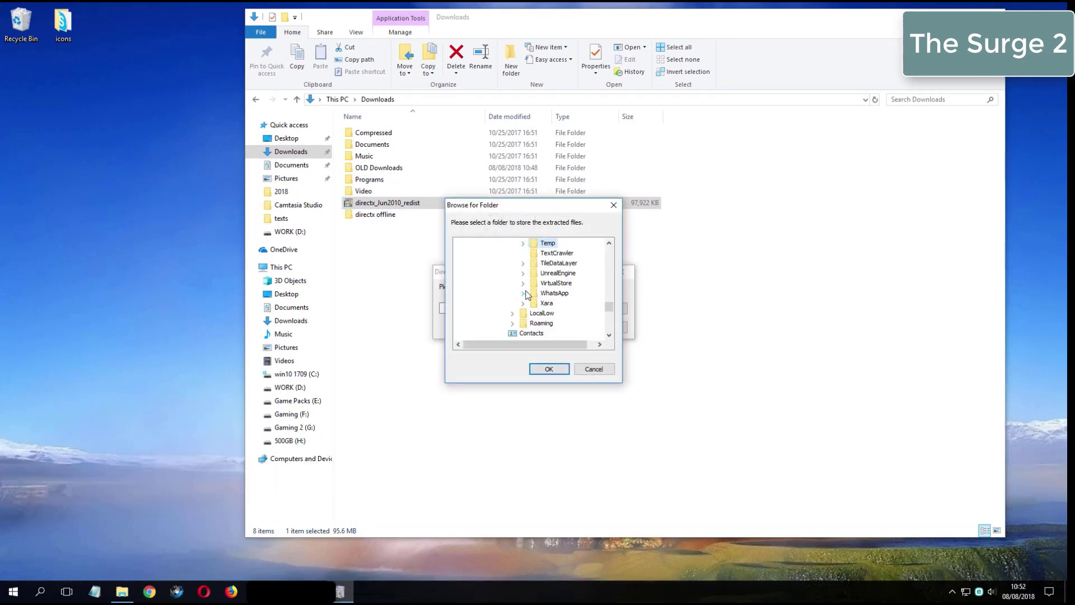
pyautogui.scroll(-4, 526, 294)
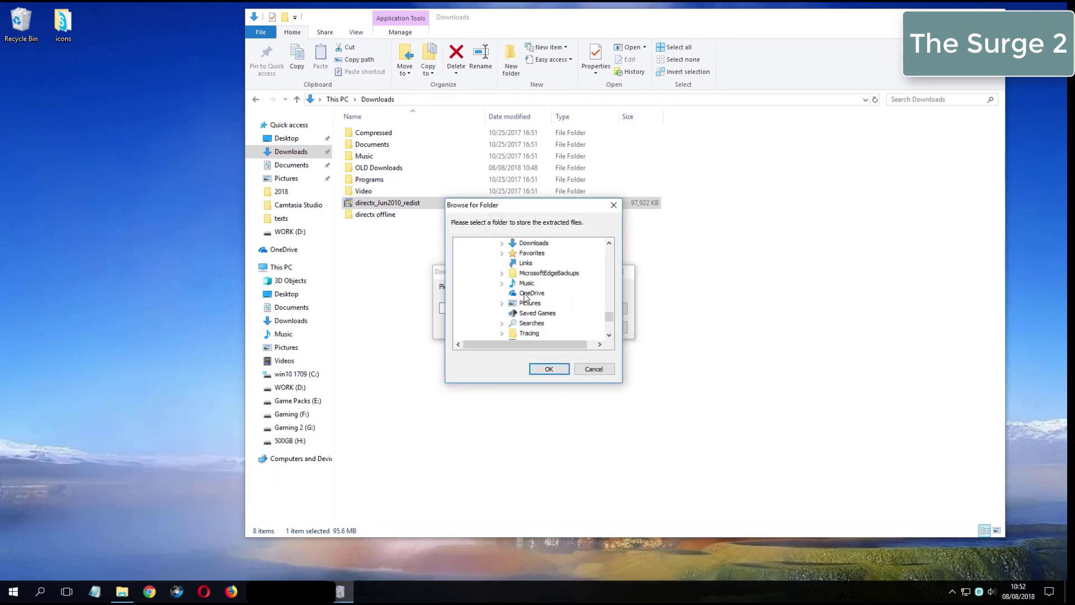
pyautogui.doubleClick(532, 245)
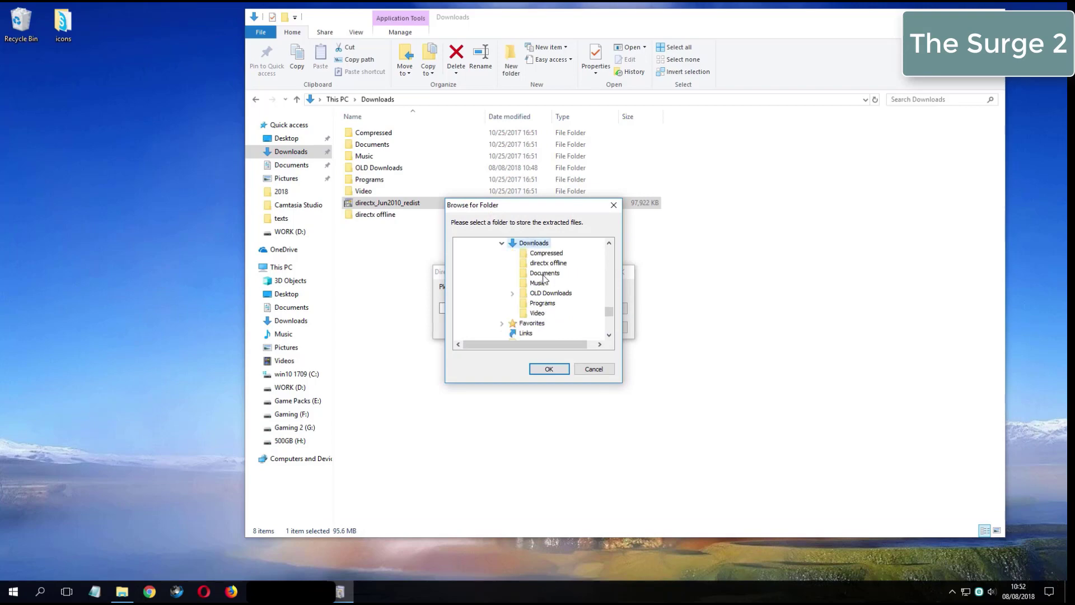
pyautogui.click(546, 263)
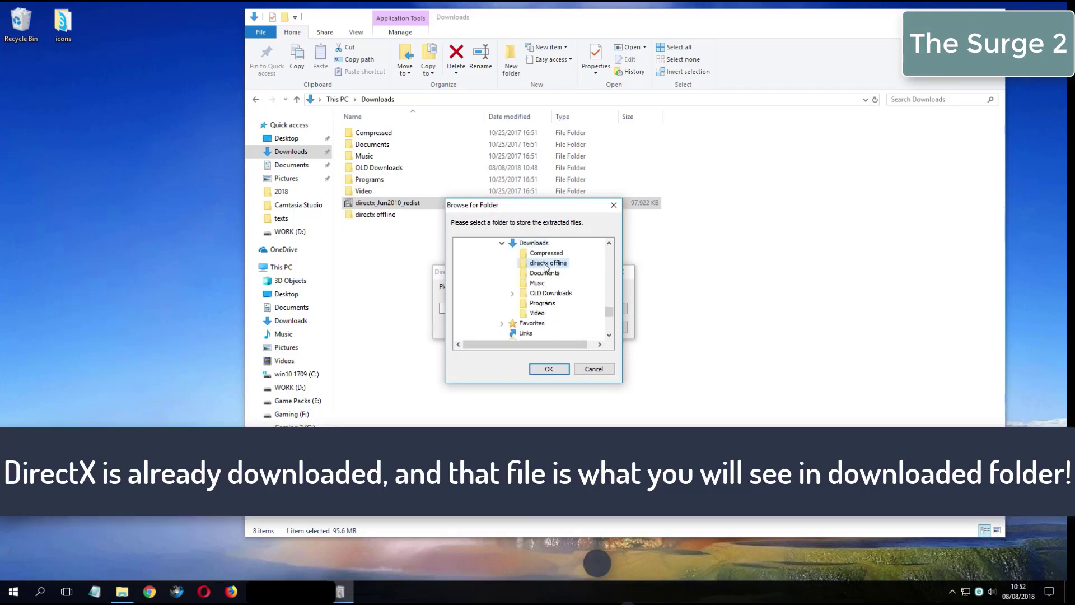
pyautogui.click(552, 369)
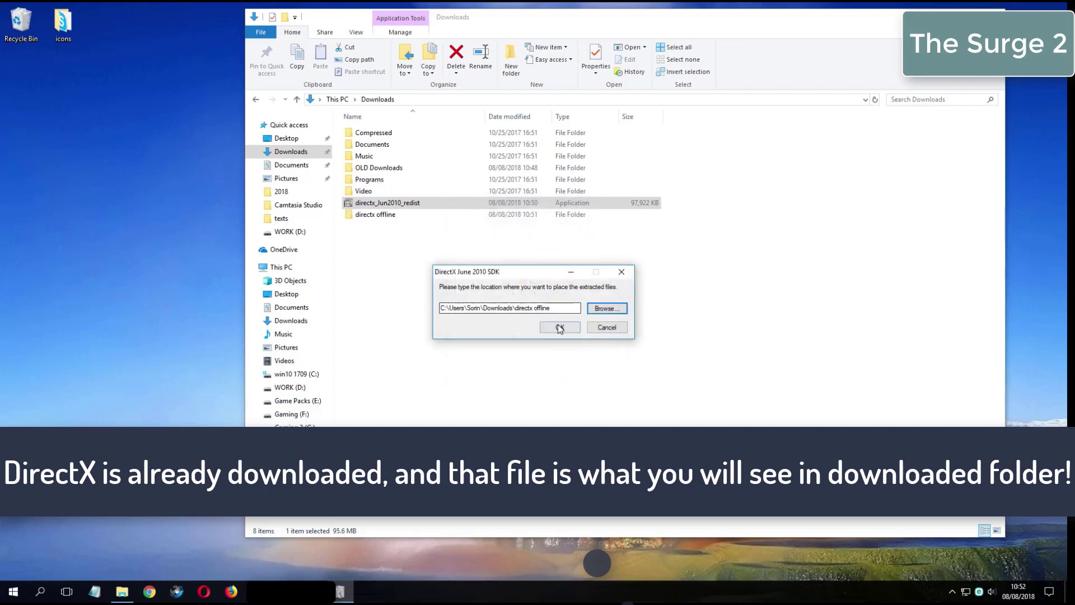
pyautogui.click(560, 328)
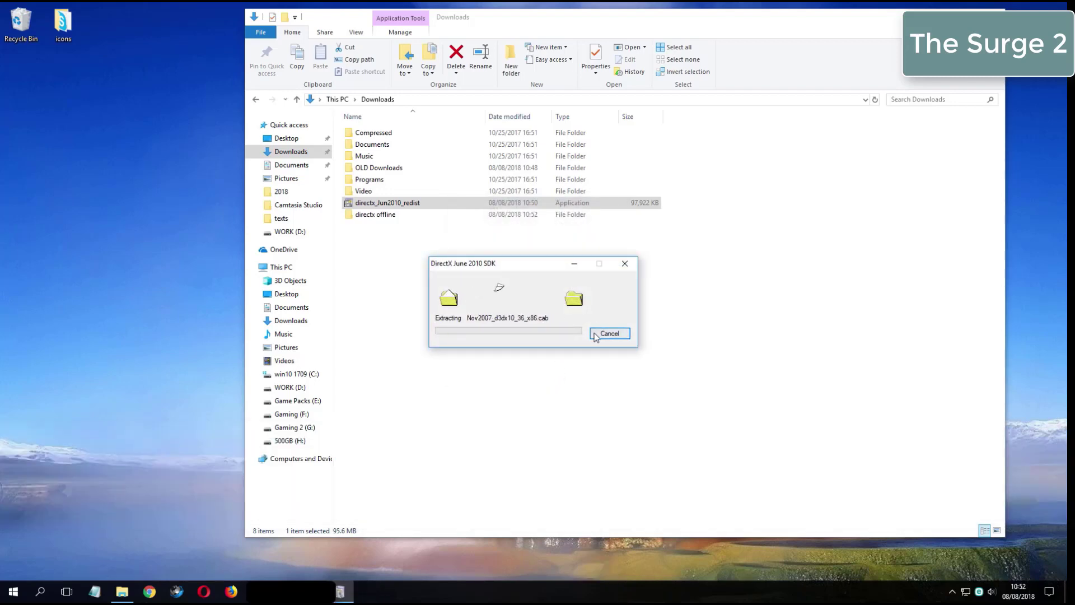
# Open the "directx offline" folder and launch the DXSETUP application
pyautogui.click(399, 217)
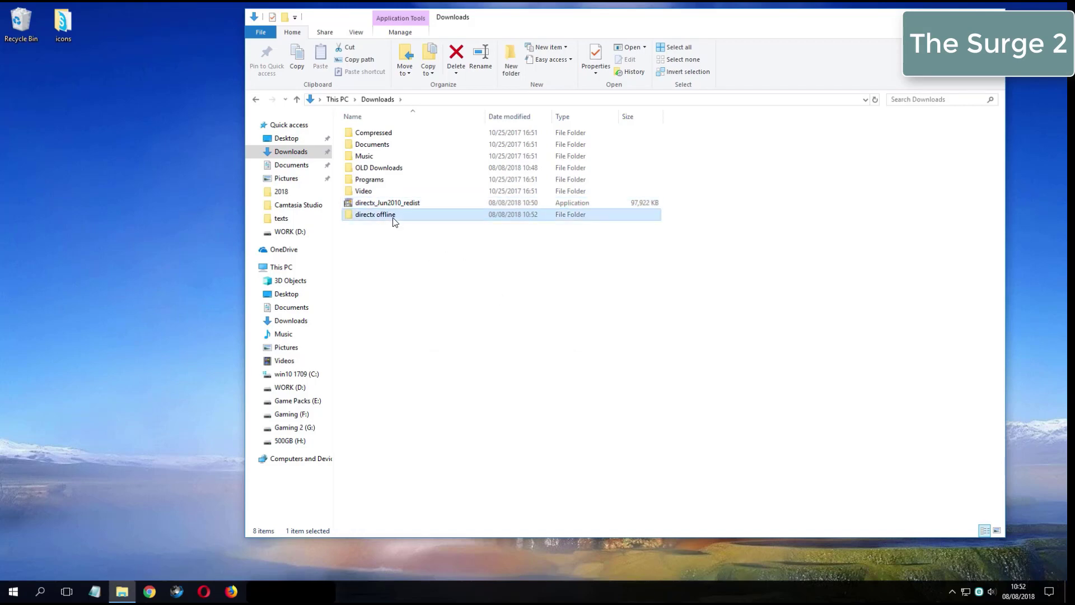
pyautogui.doubleClick(402, 218)
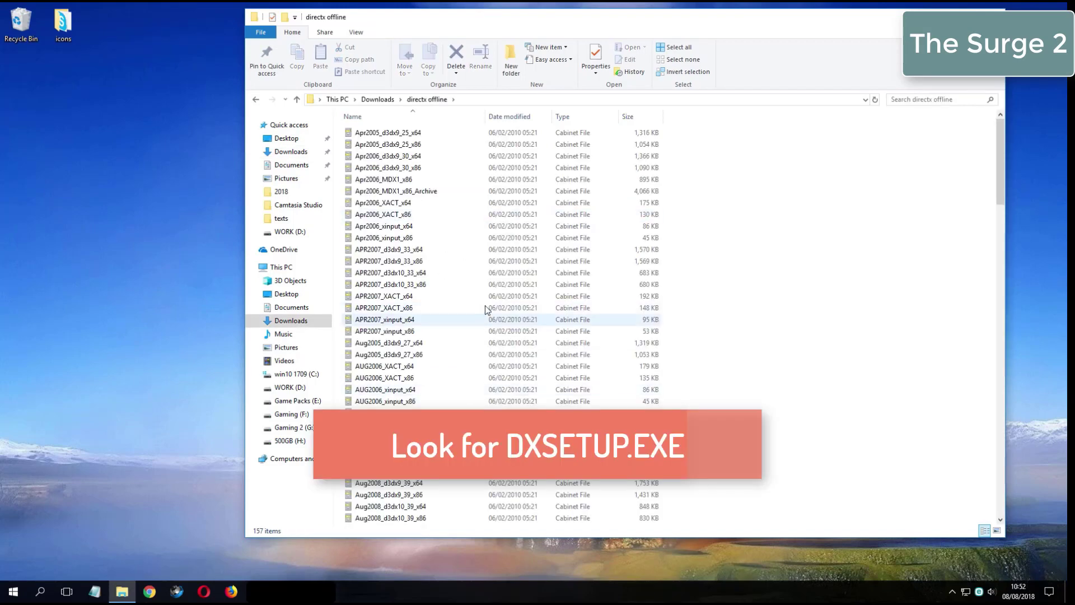
pyautogui.moveTo(1000, 168); pyautogui.dragTo(1000, 292)
pyautogui.click(424, 306)
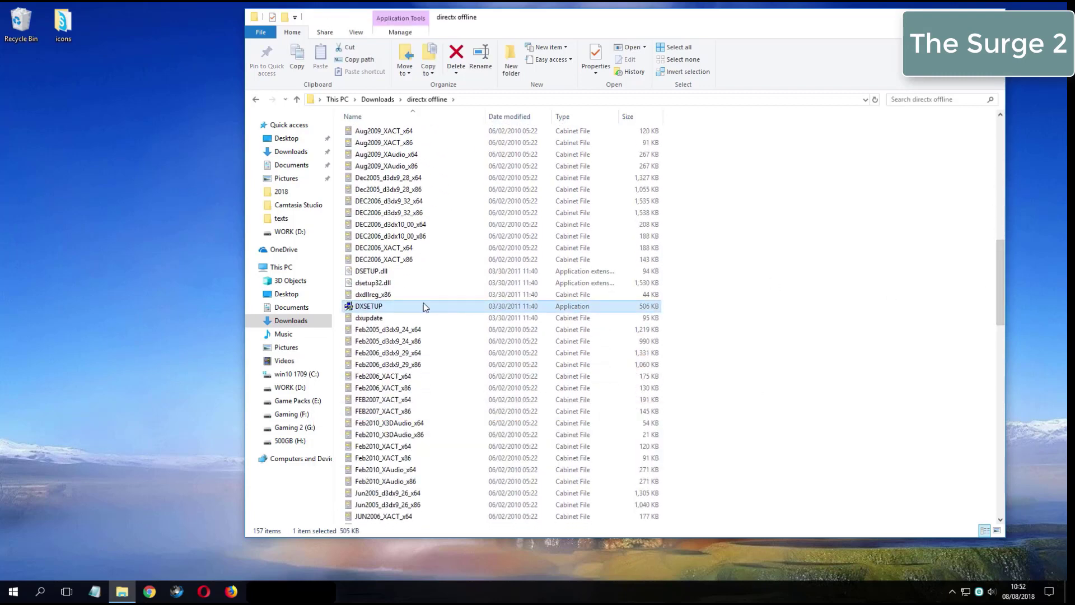
pyautogui.doubleClick(437, 307)
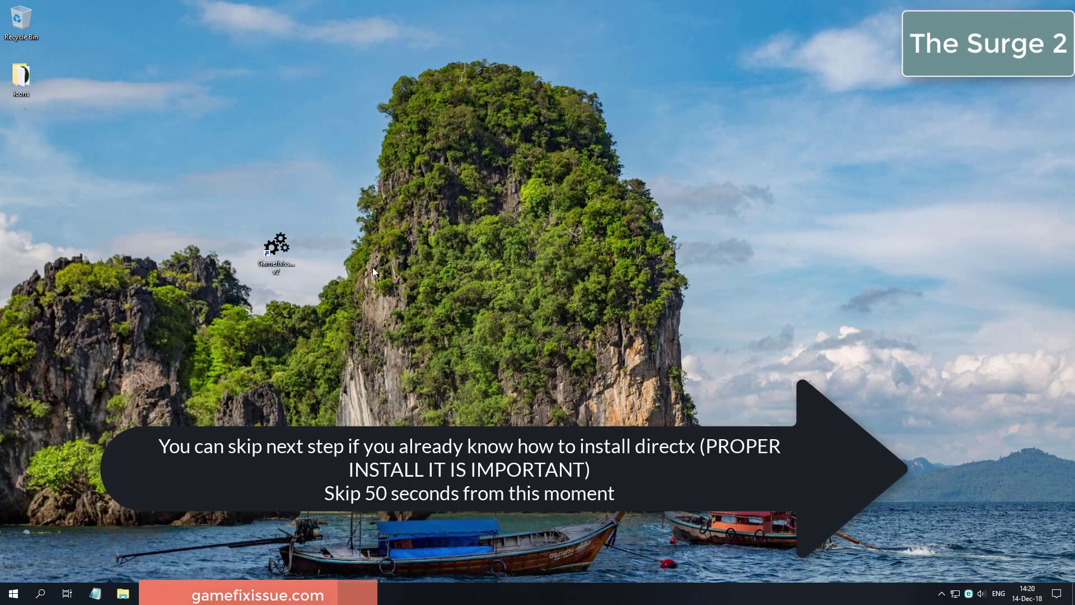
# Open the Gamefixissue tool, install DirectX through its DirectX Offline option with the agreement accepted, and close the tool
pyautogui.click(277, 250)
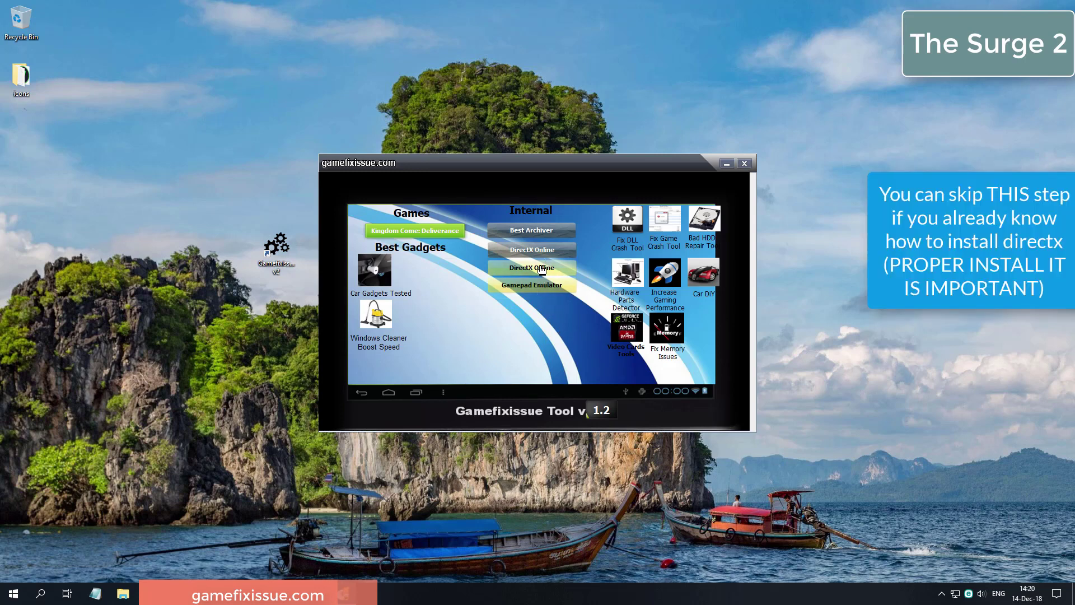
pyautogui.click(539, 270)
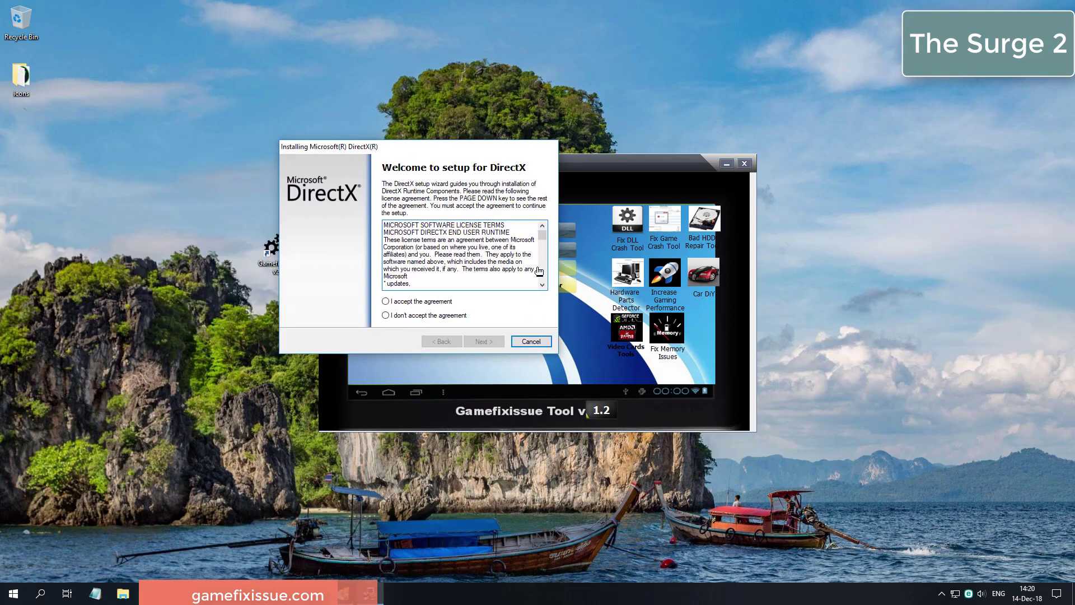
pyautogui.hotkey('alt', 'a')
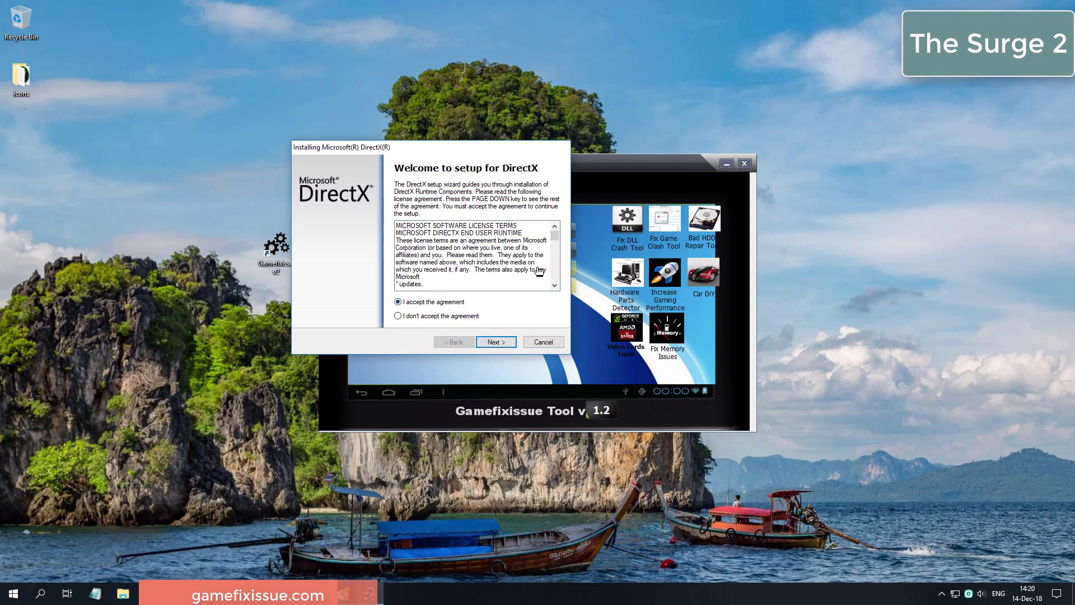
pyautogui.press('Return')
pyautogui.press('Return')
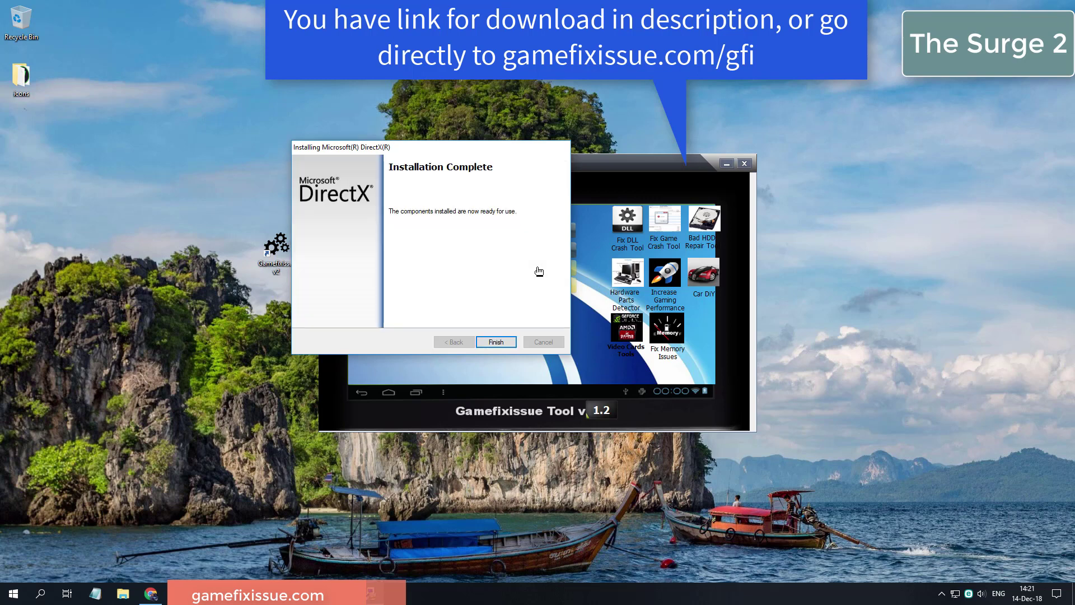
pyautogui.click(494, 341)
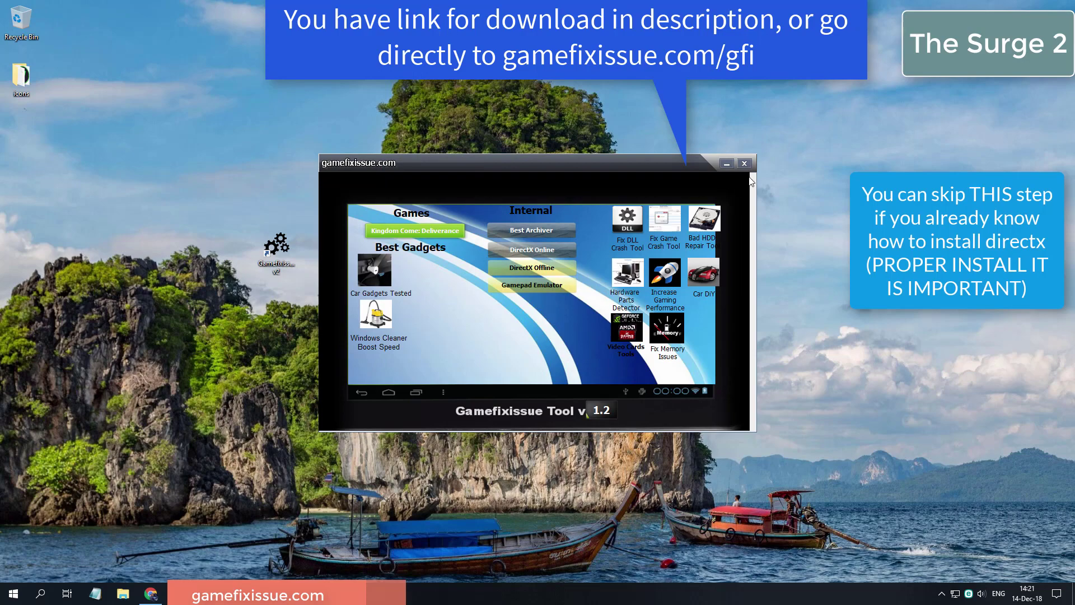
pyautogui.click(744, 163)
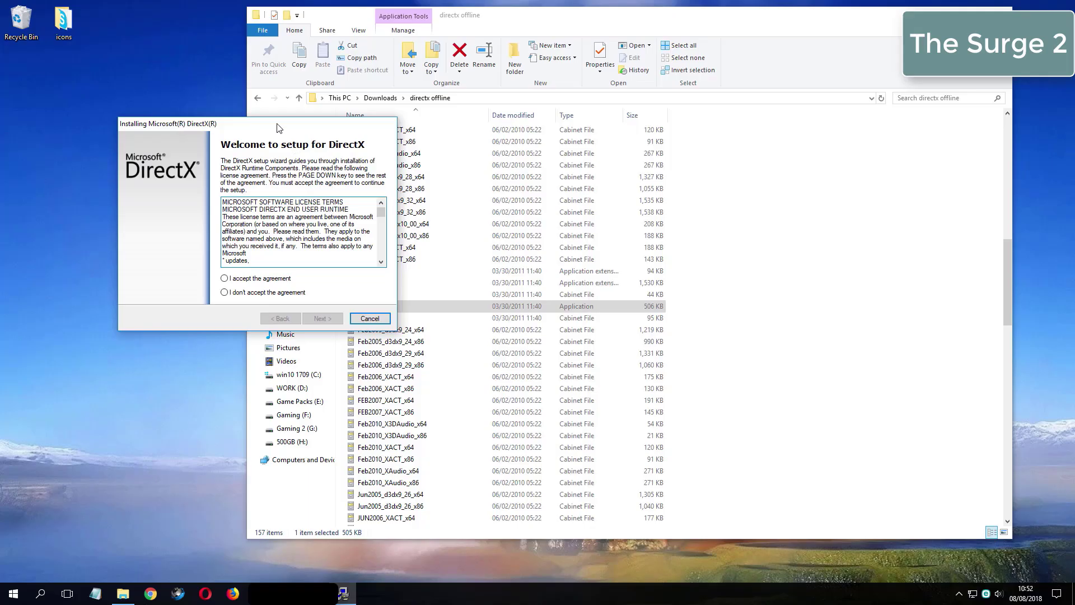
# Accept the agreement in the DirectX setup wizard started from DXSETUP and complete the installation
pyautogui.moveTo(464, 135); pyautogui.dragTo(513, 134)
pyautogui.click(500, 284)
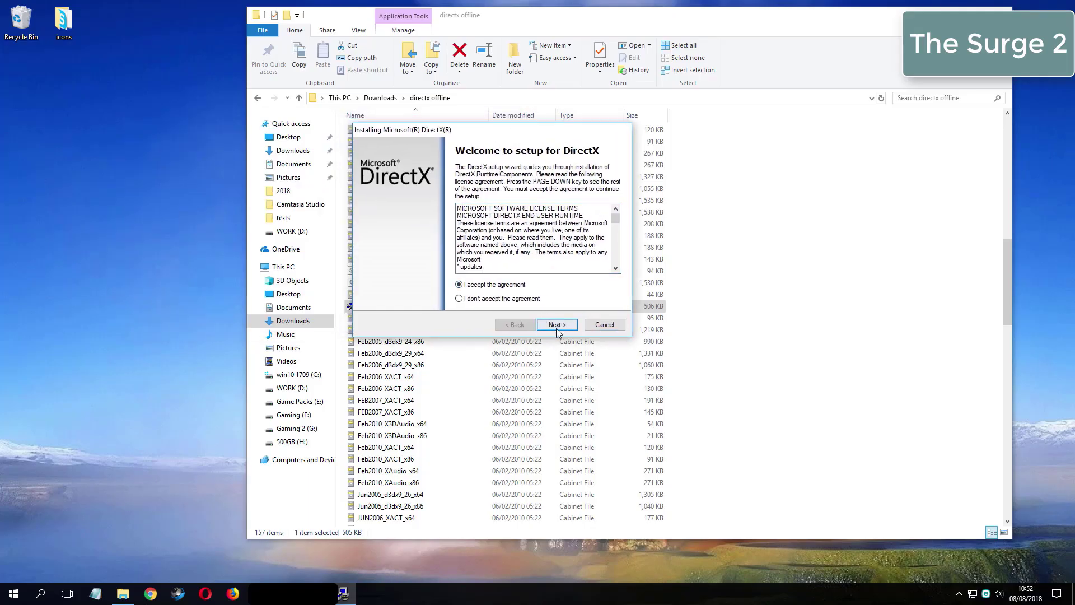
pyautogui.click(558, 327)
pyautogui.click(557, 327)
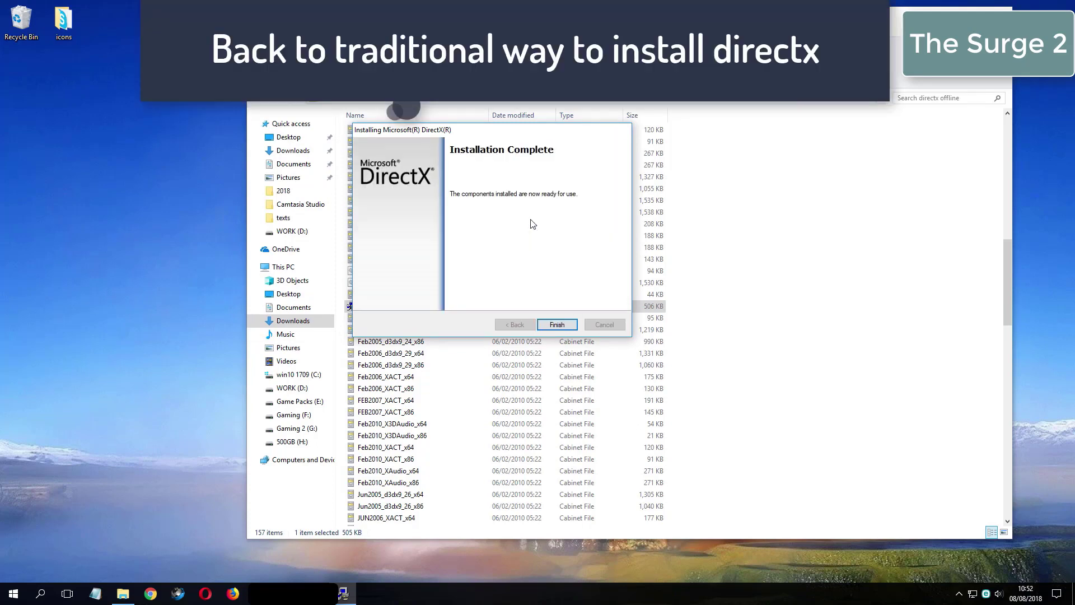
pyautogui.click(557, 325)
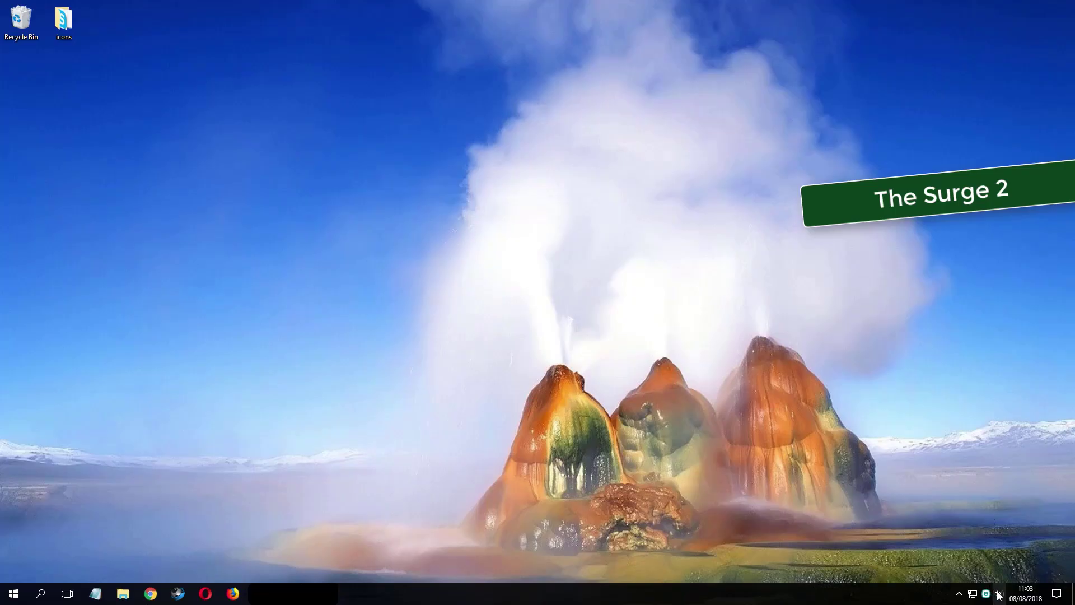
# Open the properties of the VIA HD Audio Speakers from the system's playback devices
pyautogui.rightClick(999, 594)
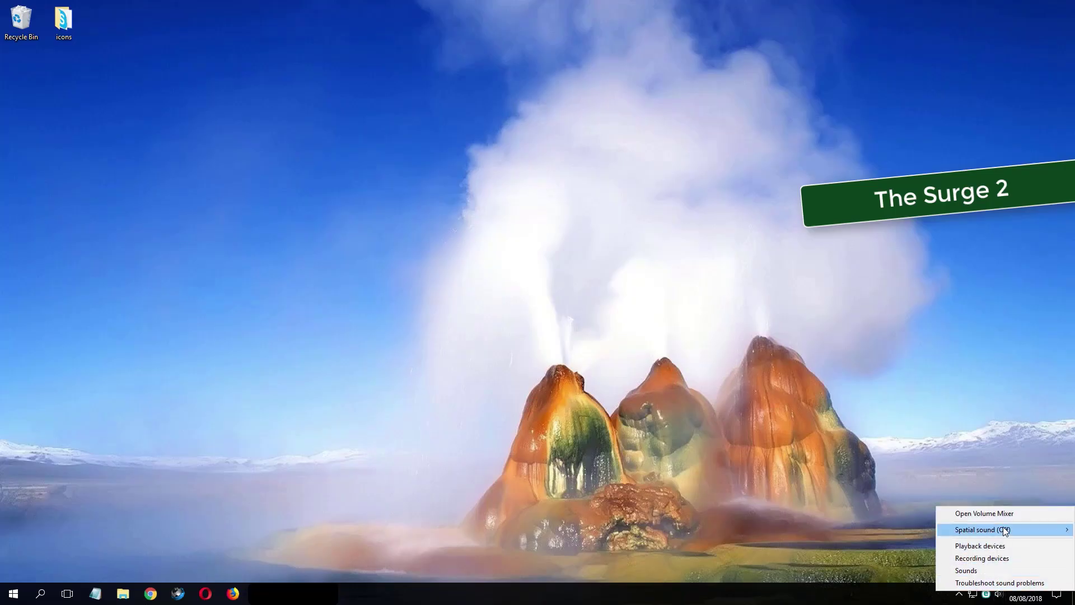
pyautogui.click(981, 549)
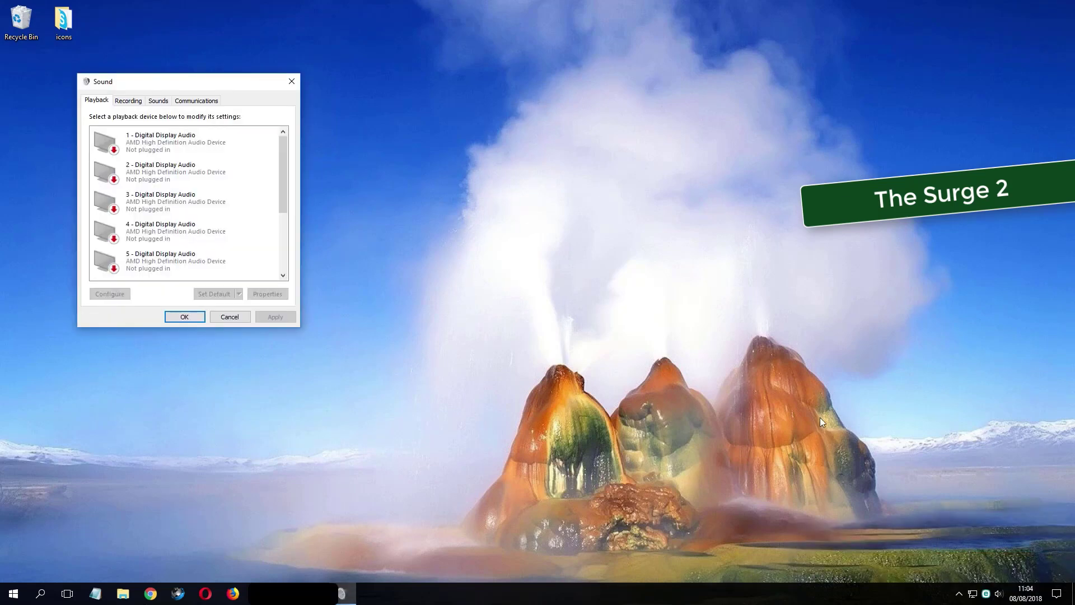
pyautogui.moveTo(192, 84); pyautogui.dragTo(430, 131)
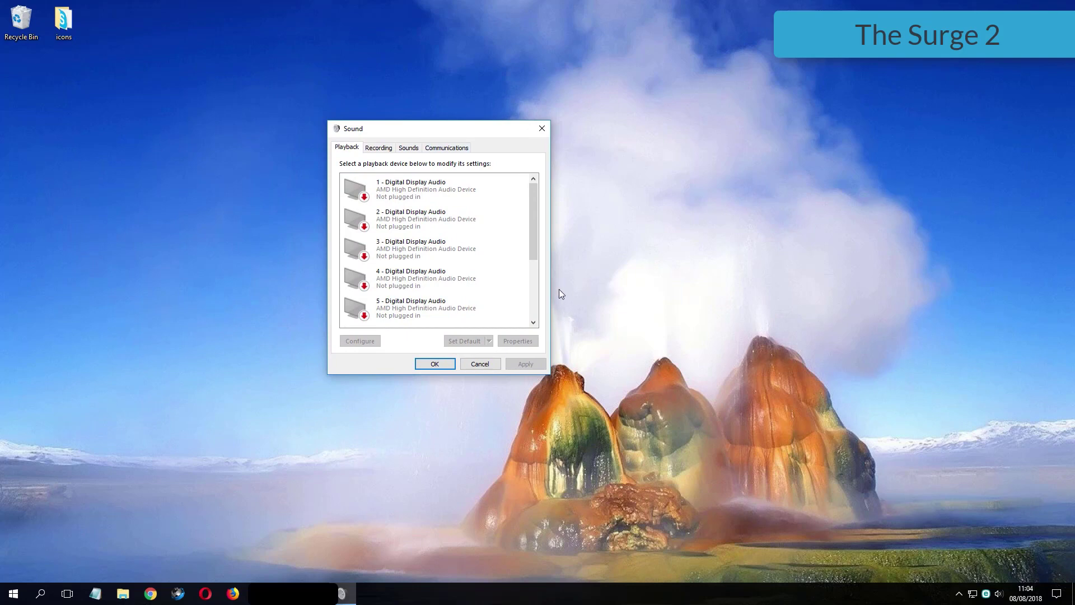
pyautogui.moveTo(536, 203); pyautogui.dragTo(535, 261)
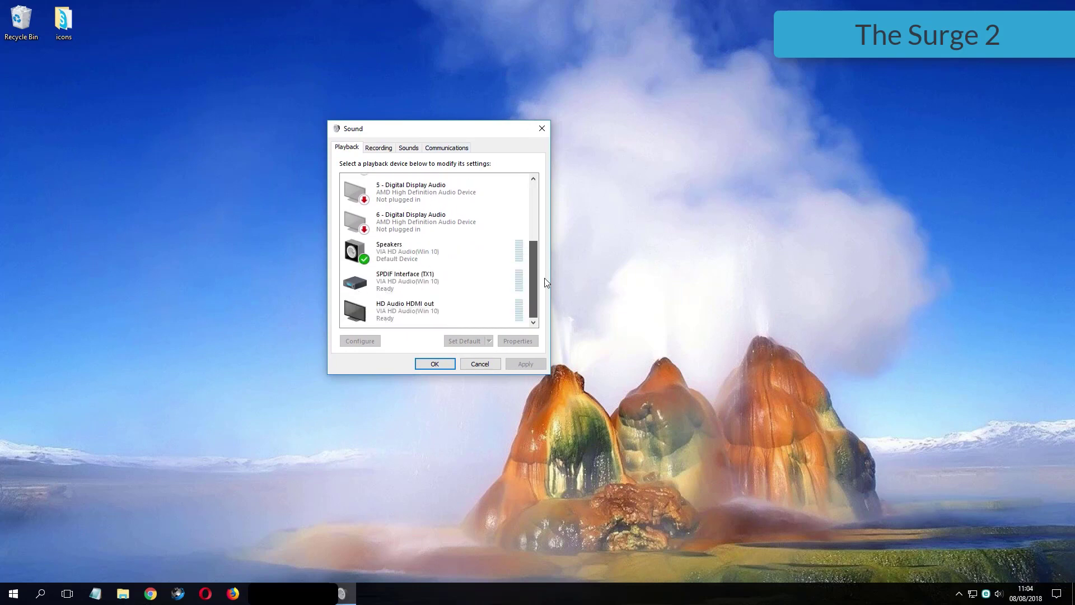
pyautogui.click(361, 261)
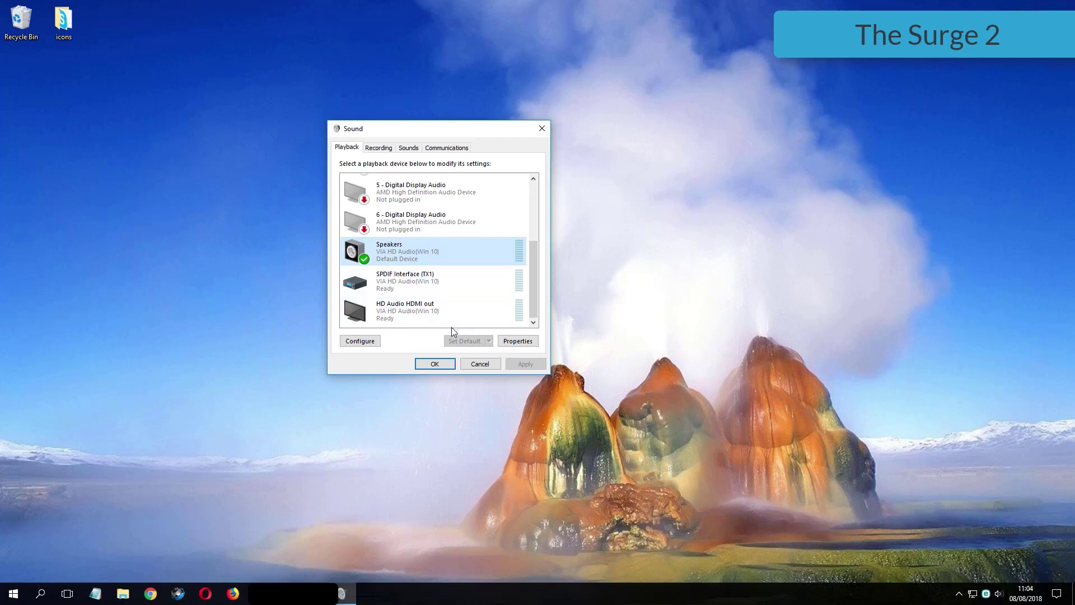
pyautogui.press('Tab')
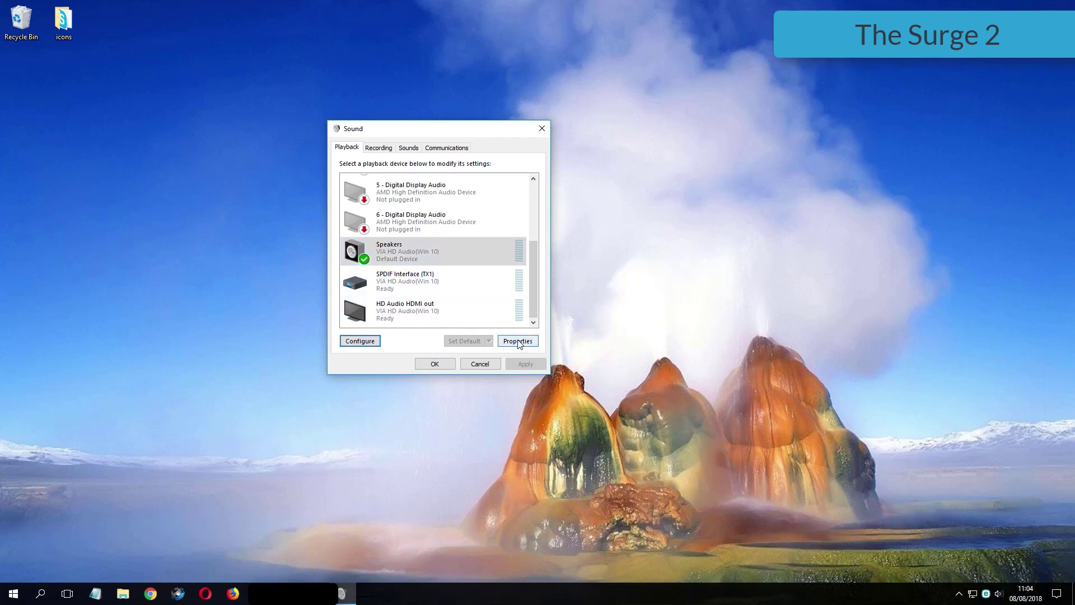
pyautogui.click(518, 341)
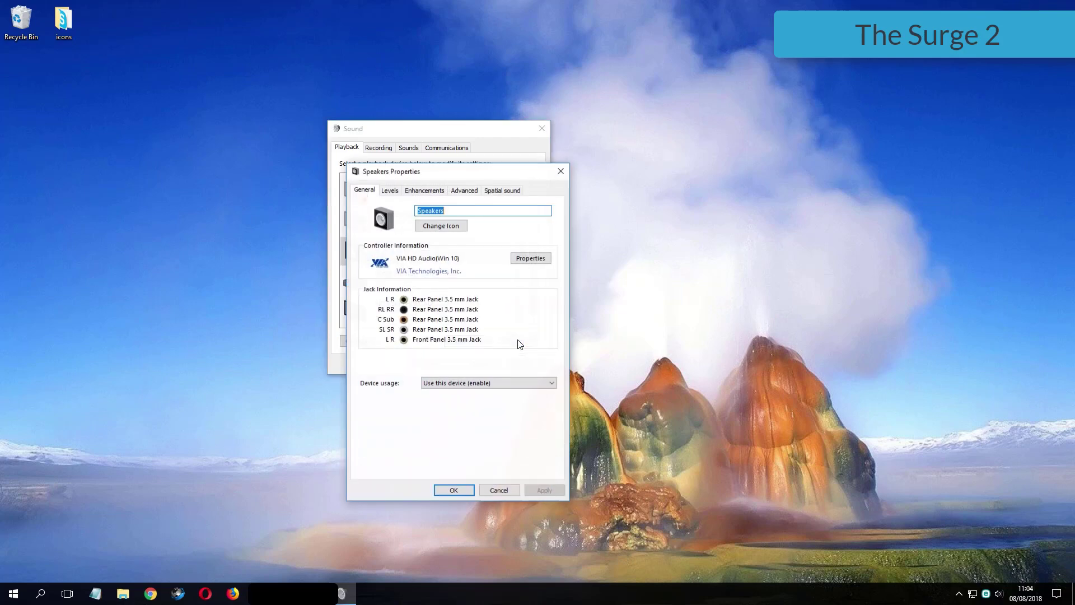
# Set the speakers' default format to 16 bit, 44100 Hz (CD Quality), apply it despite the device being in use, and close the sound settings
pyautogui.click(461, 193)
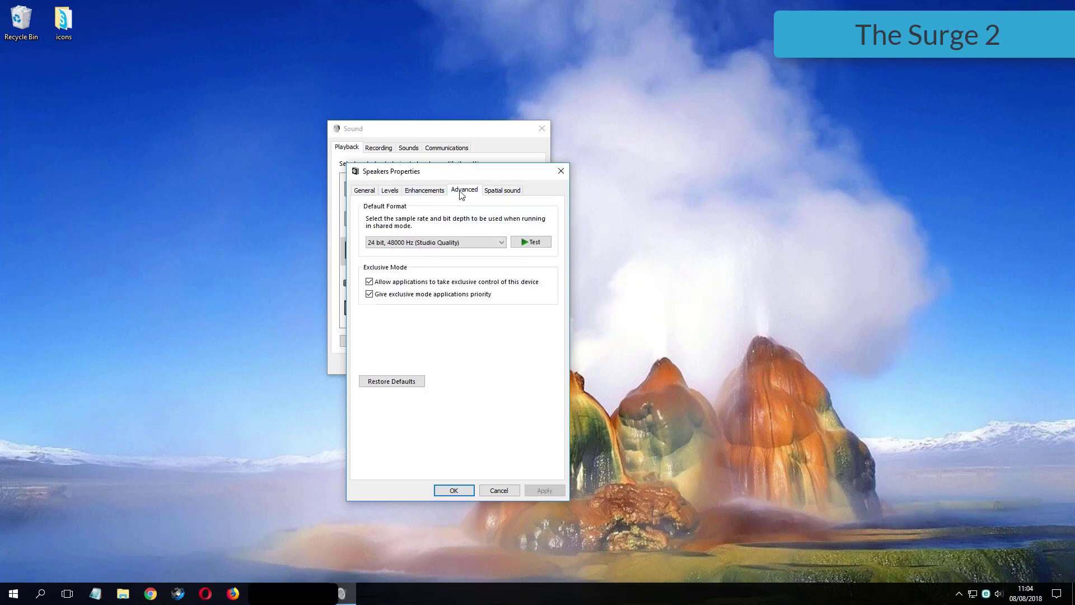
pyautogui.click(438, 243)
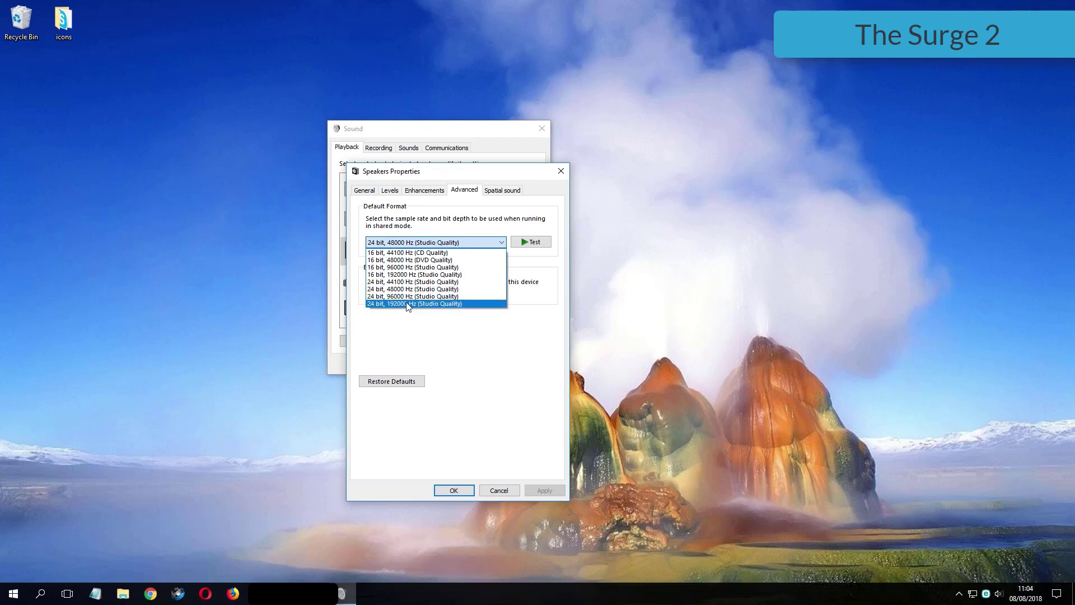
pyautogui.click(407, 304)
pyautogui.click(426, 242)
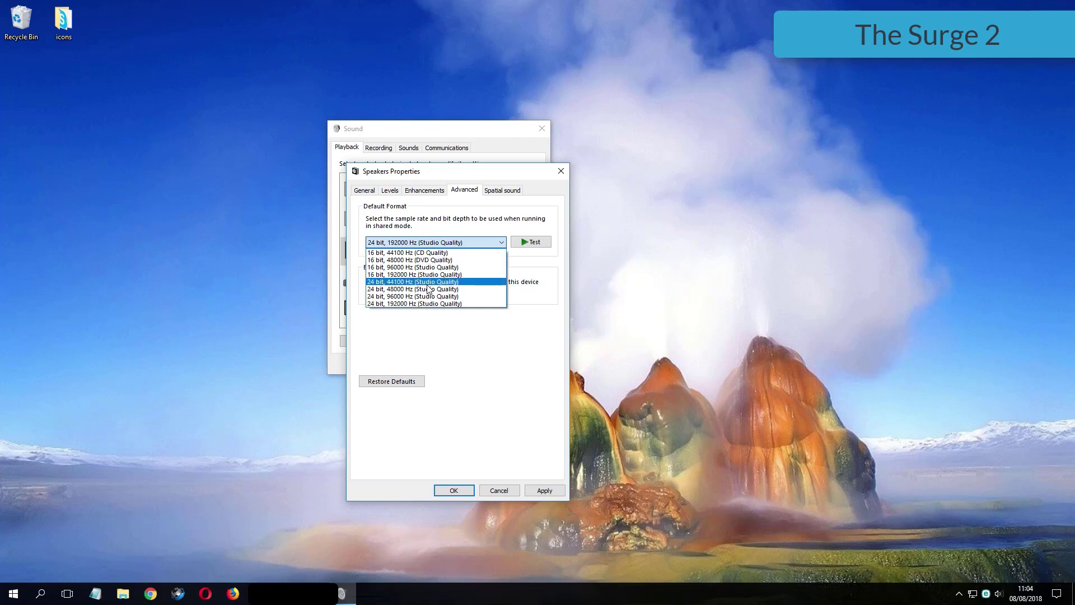
pyautogui.click(429, 253)
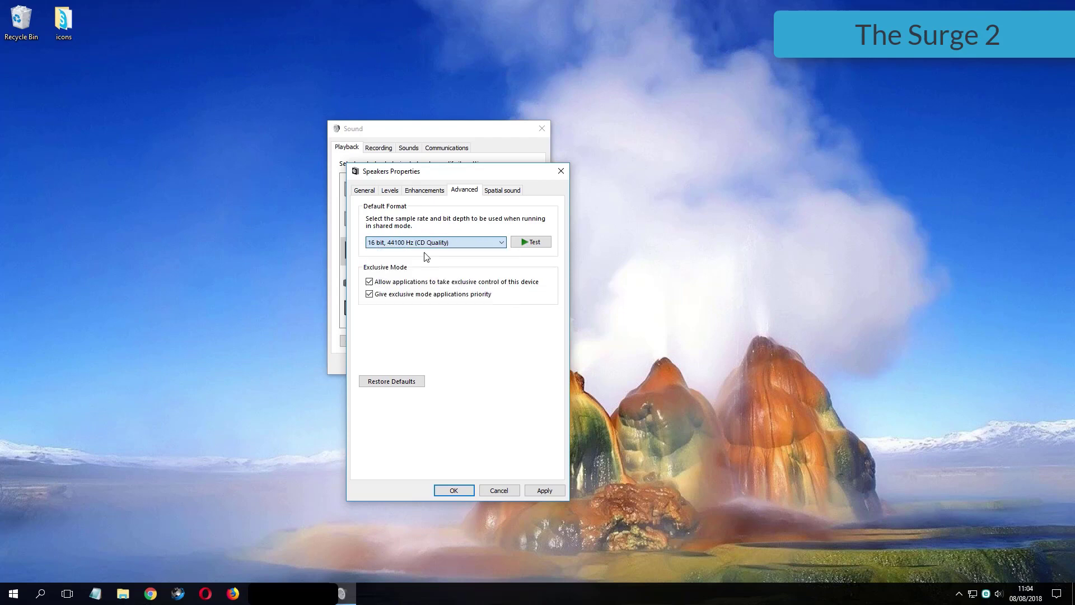
pyautogui.click(544, 491)
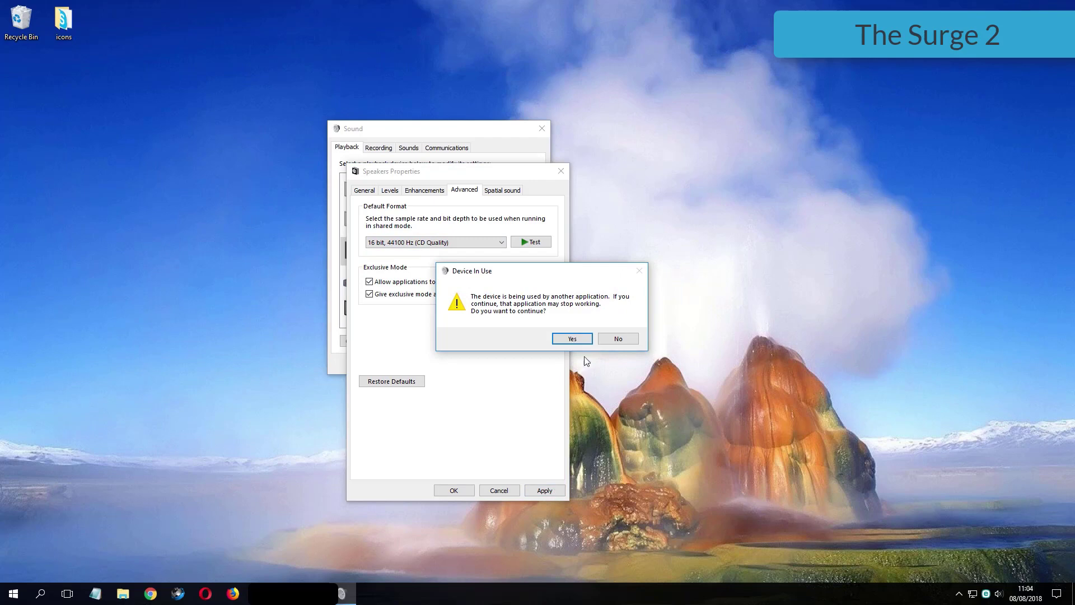
pyautogui.click(558, 340)
pyautogui.click(453, 491)
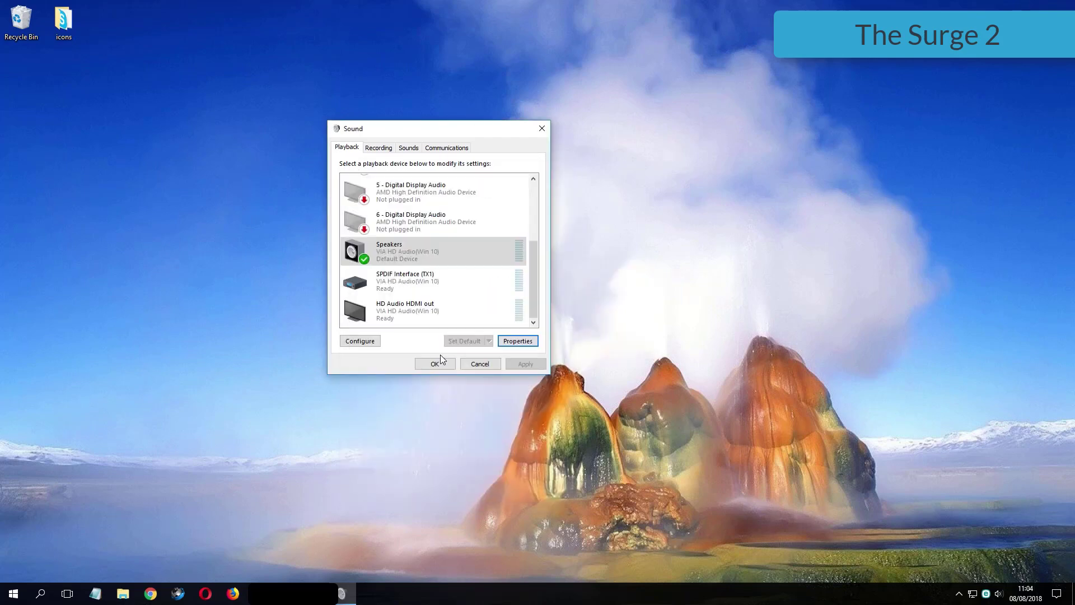
pyautogui.click(437, 361)
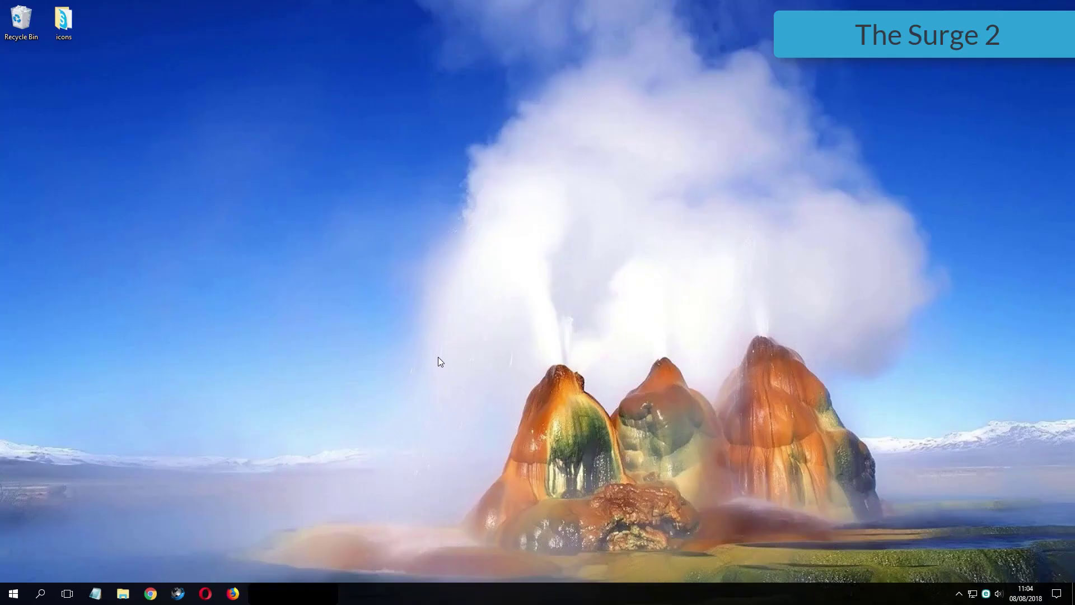
pyautogui.rightClick(437, 358)
pyautogui.click(462, 392)
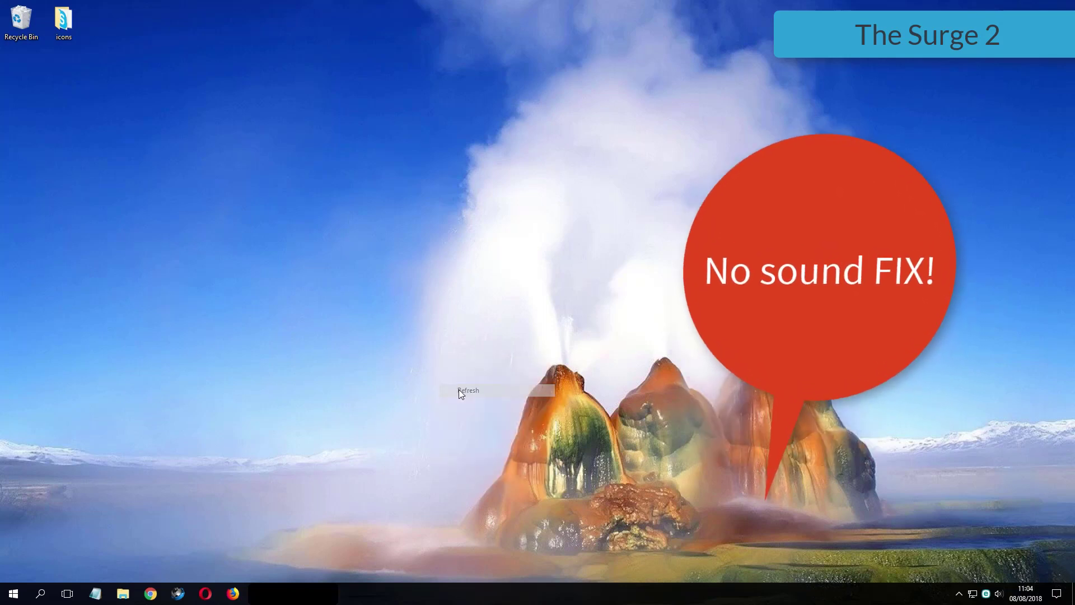
# Reopen the system's playback devices and open the properties of the VIA HD Audio Speakers
pyautogui.rightClick(998, 593)
pyautogui.click(980, 547)
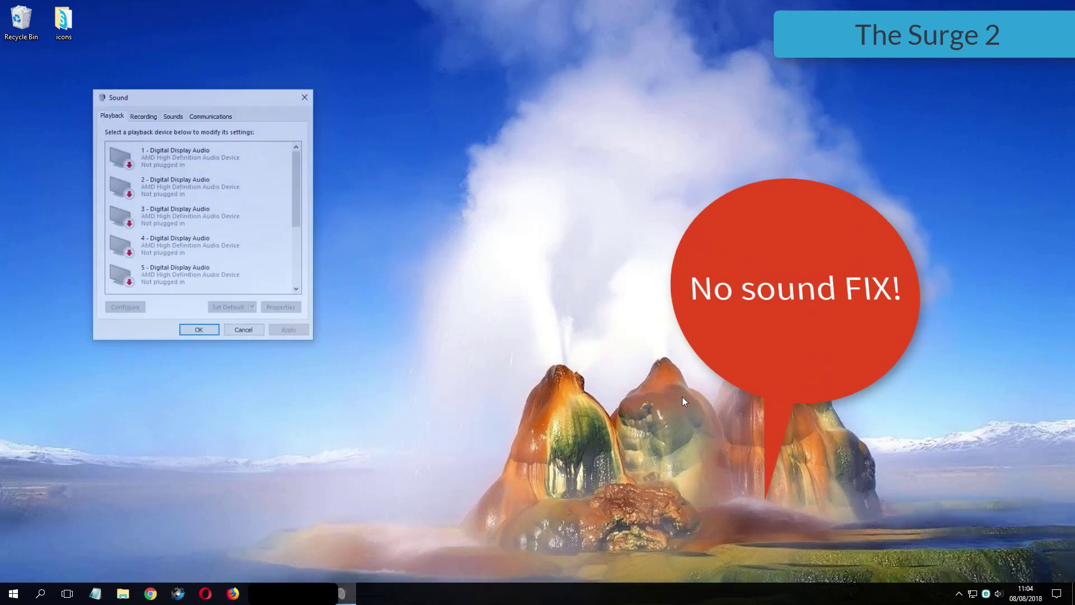
pyautogui.moveTo(170, 93); pyautogui.dragTo(297, 120)
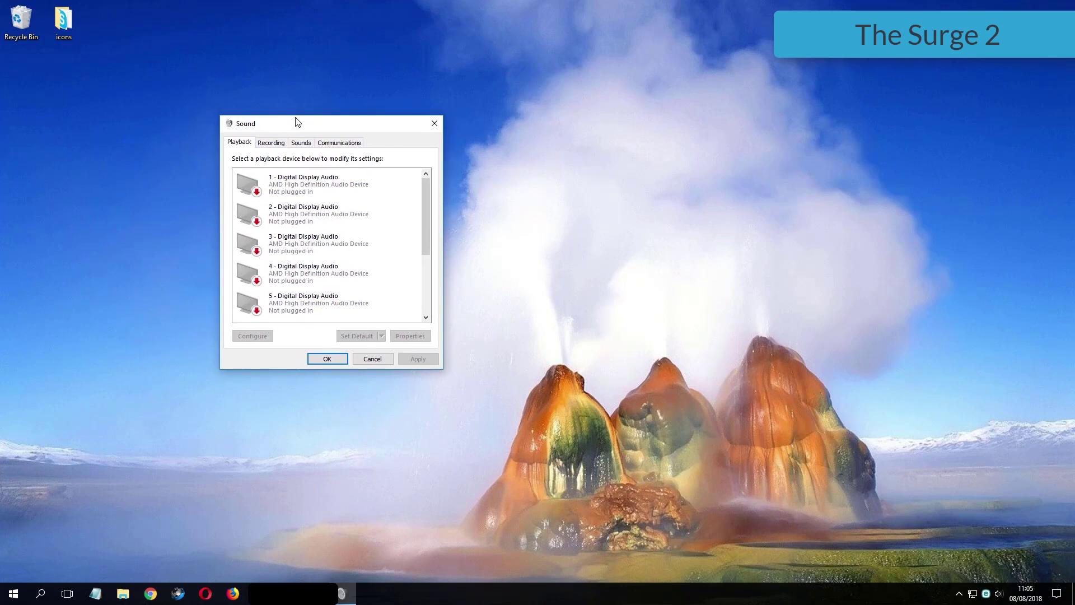
pyautogui.scroll(-1, 392, 240)
pyautogui.scroll(-2, 390, 243)
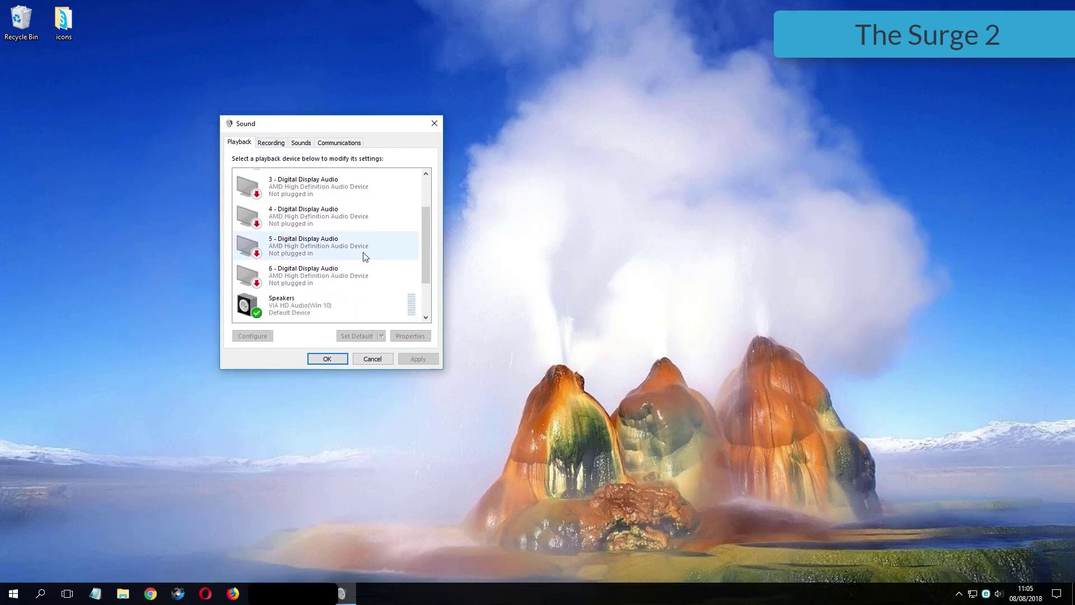
pyautogui.click(296, 288)
pyautogui.doubleClick(297, 288)
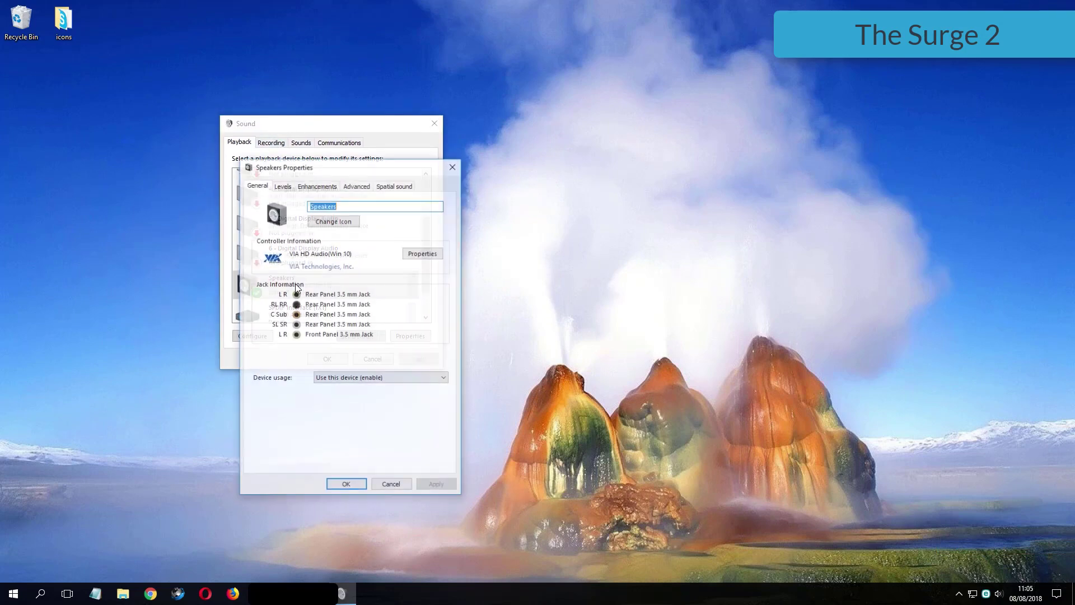
# Set the speakers' default format to 24 bit, 192000 Hz (Studio Quality) and confirm the speaker properties
pyautogui.click(358, 186)
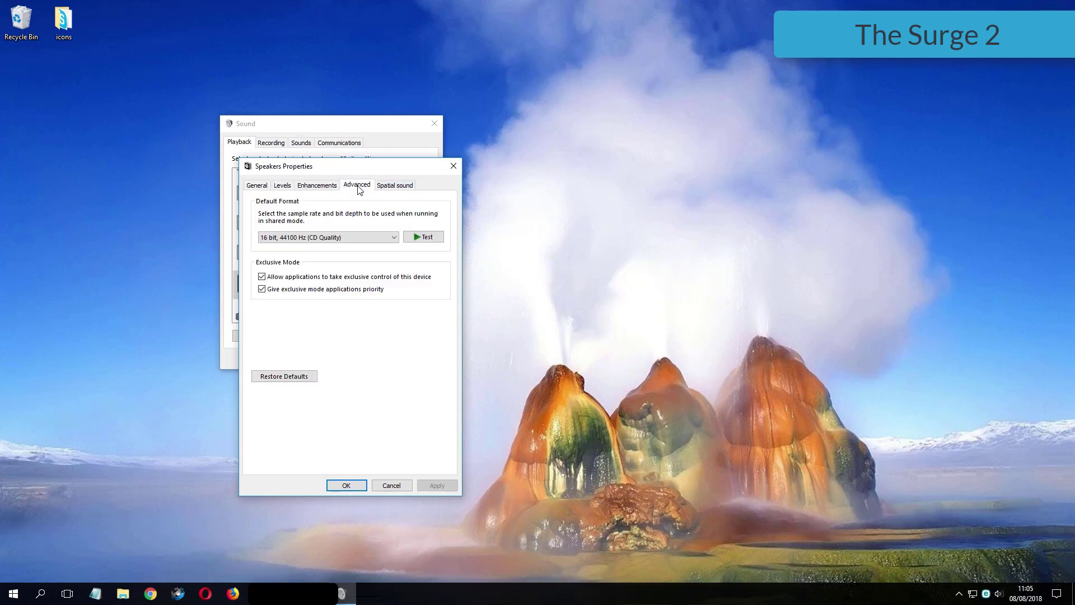
pyautogui.click(343, 237)
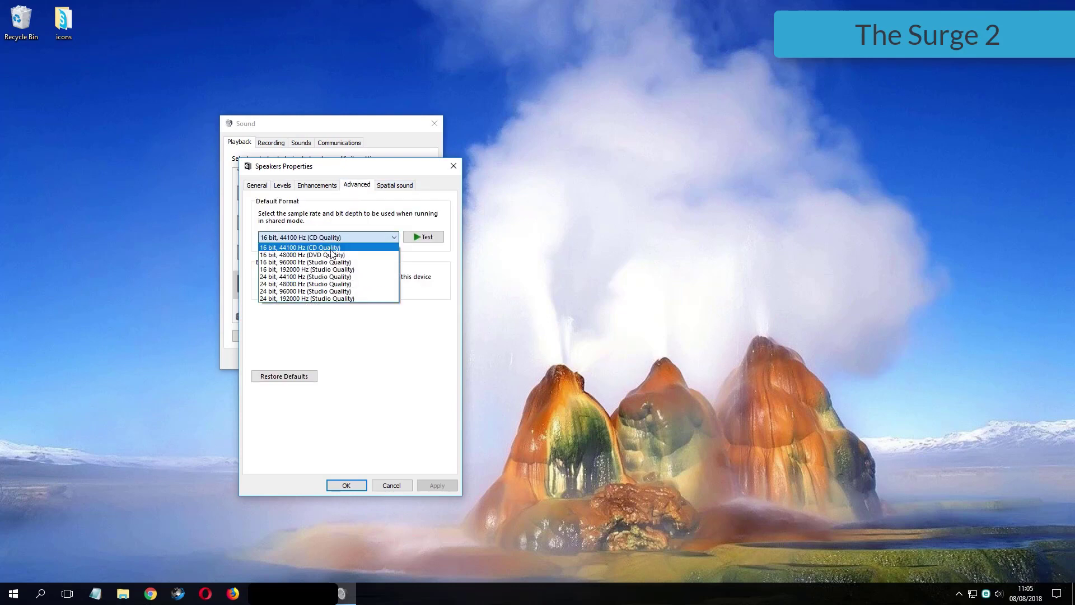
pyautogui.click(351, 299)
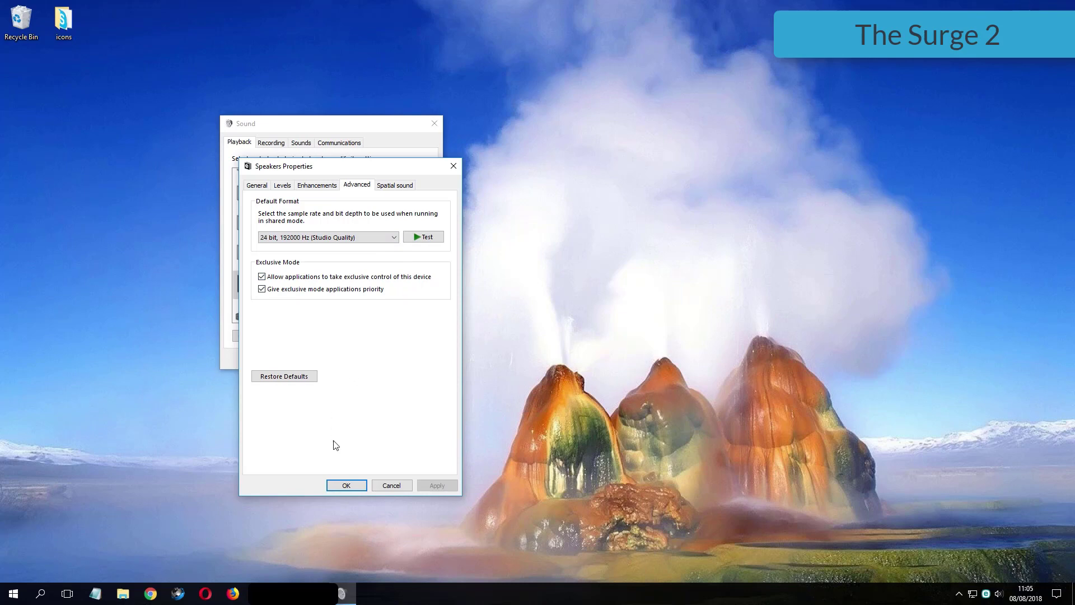
pyautogui.click(347, 485)
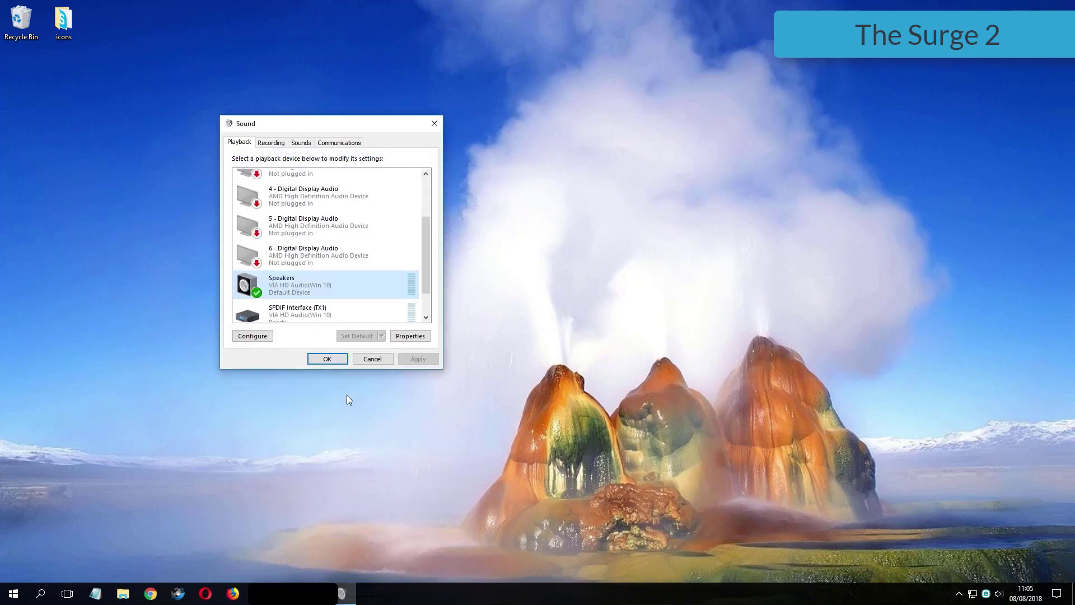